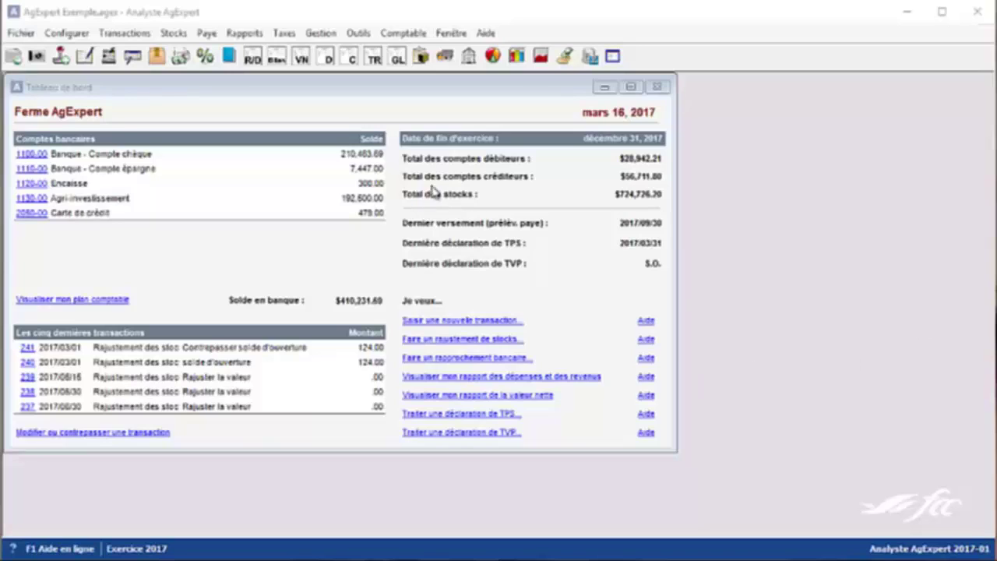
# Open a stock adjustment for the account 1300-01 Blé de printemps Canada Prairie
pyautogui.click(181, 36)
pyautogui.click(180, 52)
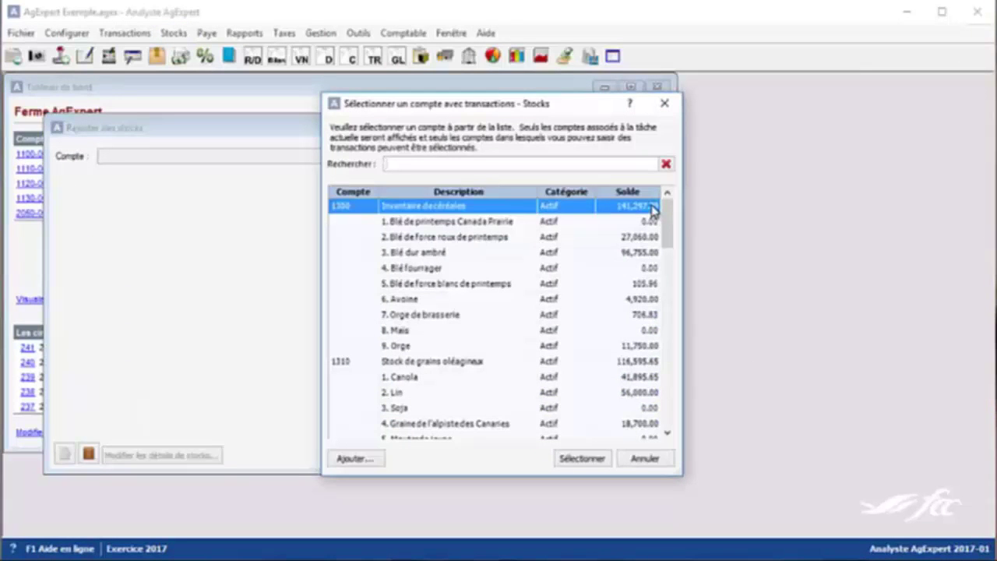
pyautogui.click(646, 222)
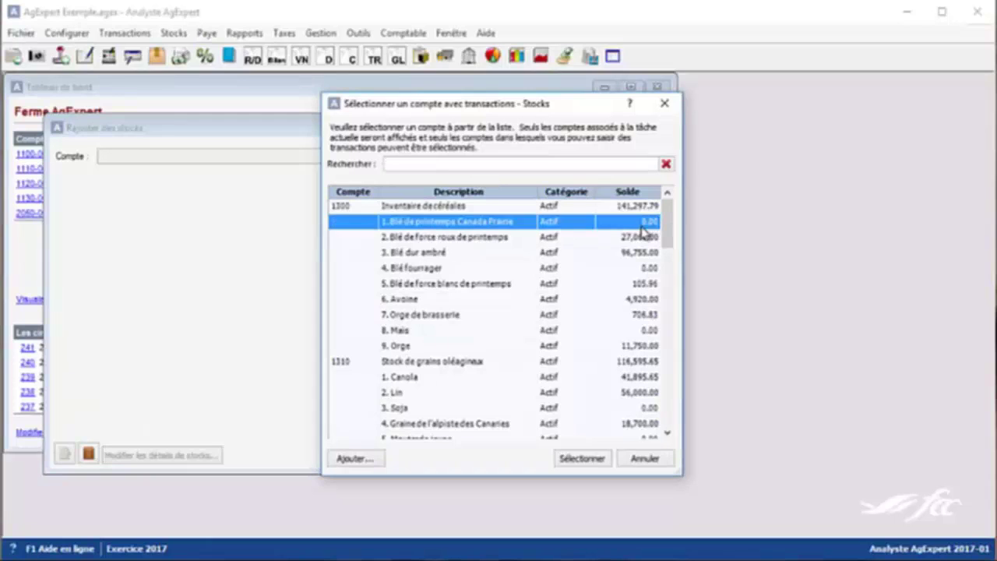
pyautogui.click(584, 461)
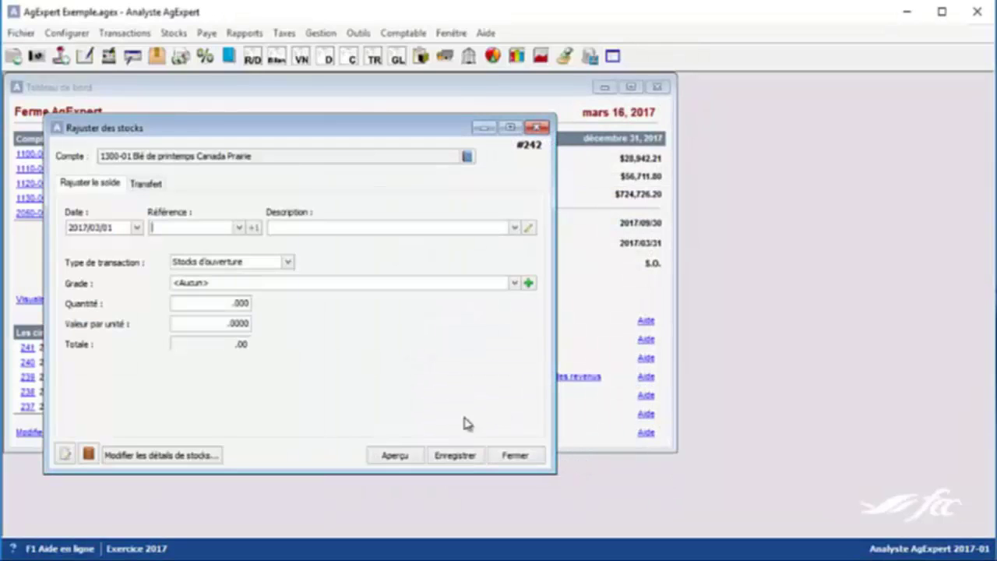
# Date the adjustment 2017/01/01 and enter "stocks d'ouverture" as its reference and description
pyautogui.click(95, 227)
pyautogui.write('01')
pyautogui.press('Tab')
pyautogui.write("stocks d'")
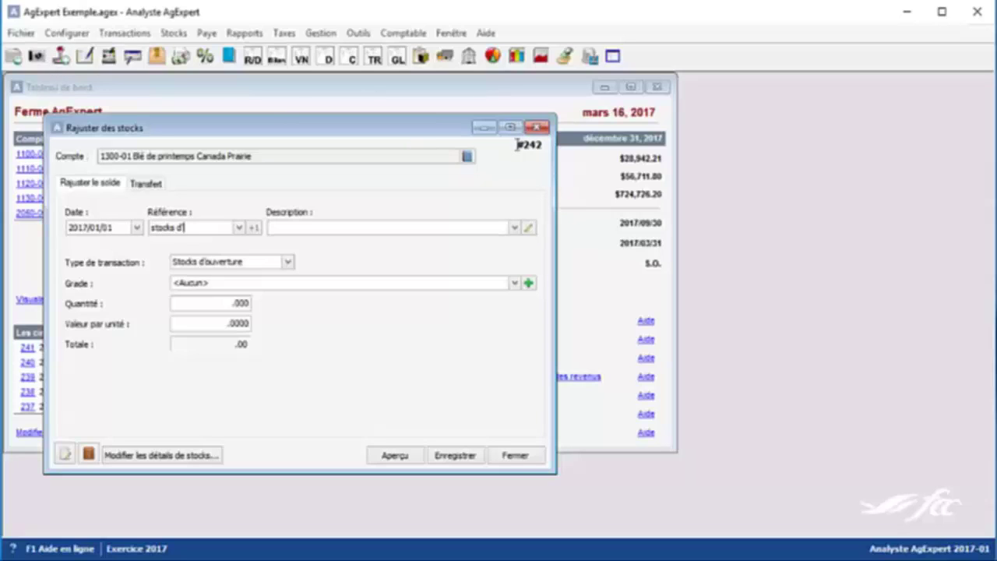
pyautogui.write('ouverture')
pyautogui.press('Tab')
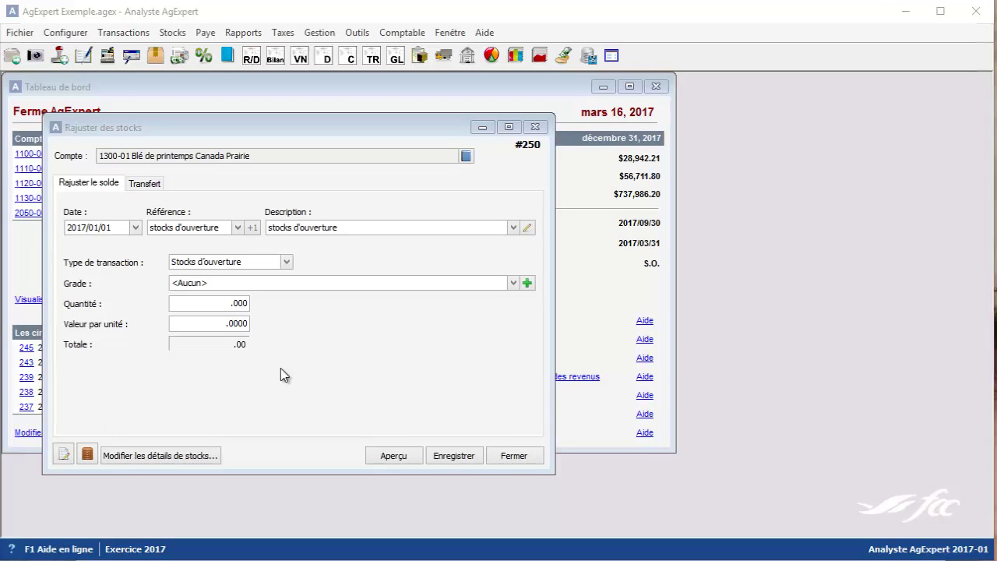
# Save the opening stock with grade "Blé, CWAD, CCB, de semences controlee", quantity 125 and a value per unit of 203
pyautogui.click(350, 284)
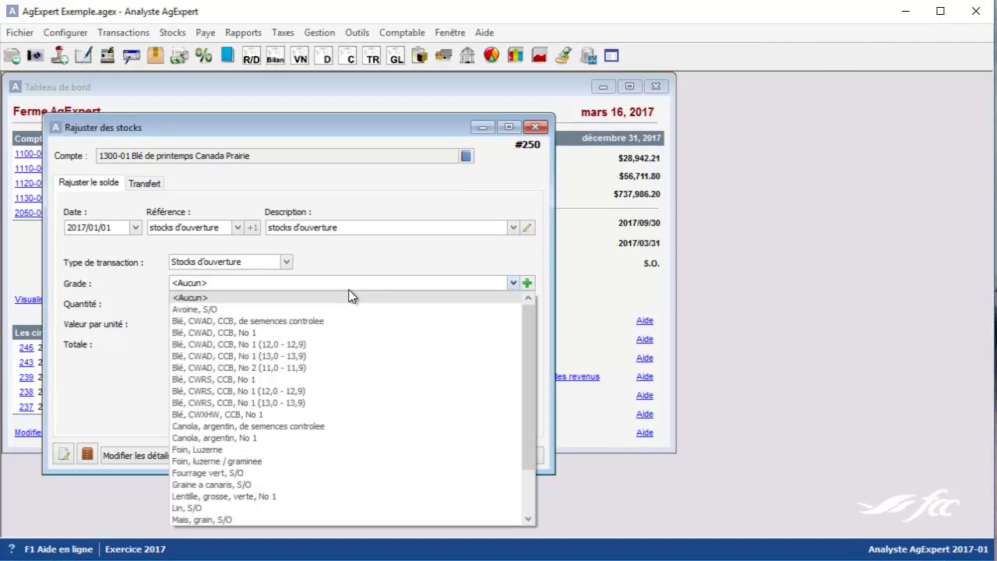
pyautogui.click(340, 321)
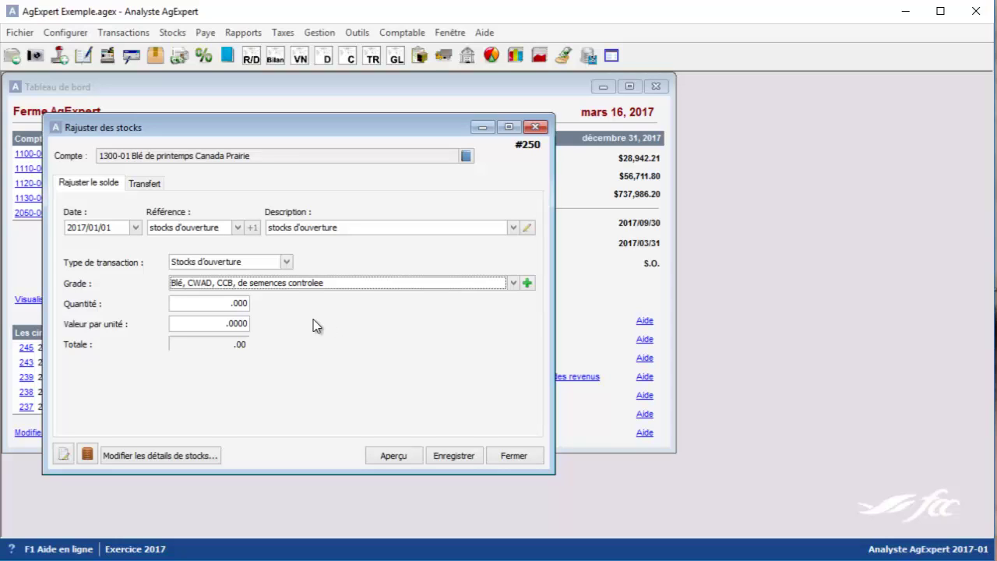
pyautogui.click(197, 306)
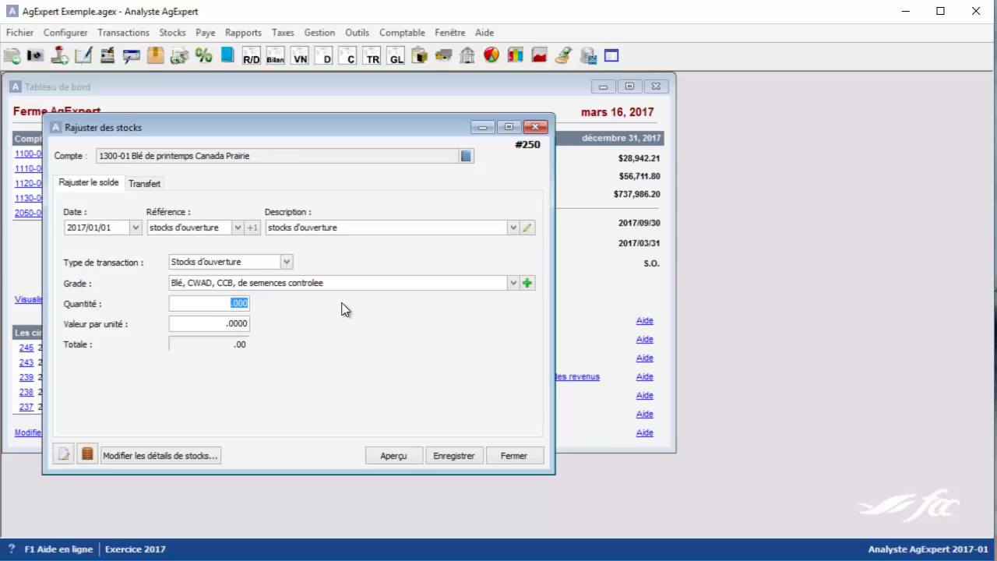
pyautogui.write('125')
pyautogui.click(227, 322)
pyautogui.write('203')
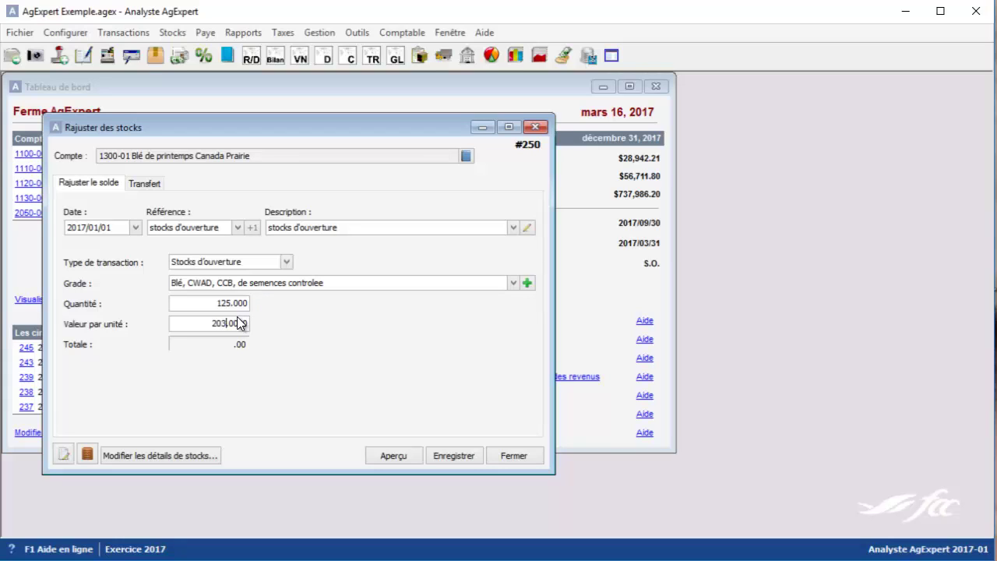
pyautogui.press('Tab')
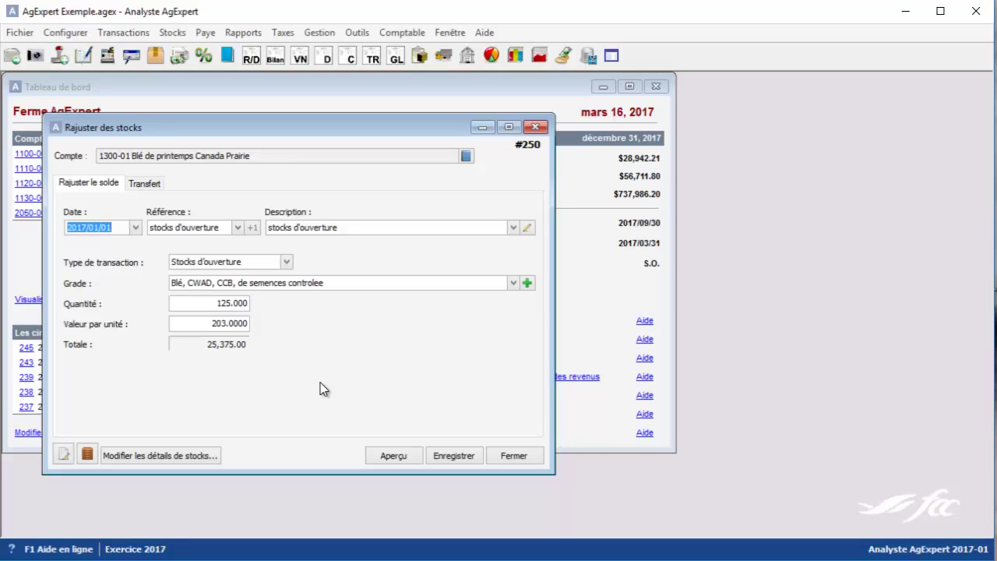
pyautogui.click(468, 457)
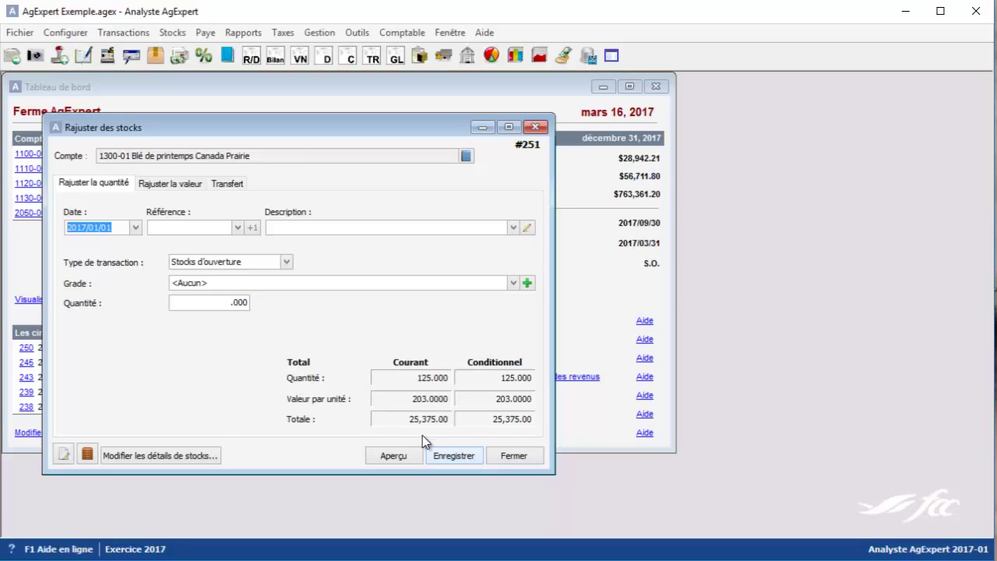
# Start a stock transfer for the same wheat account with reference "transfert" and description "Transfert"
pyautogui.click(227, 183)
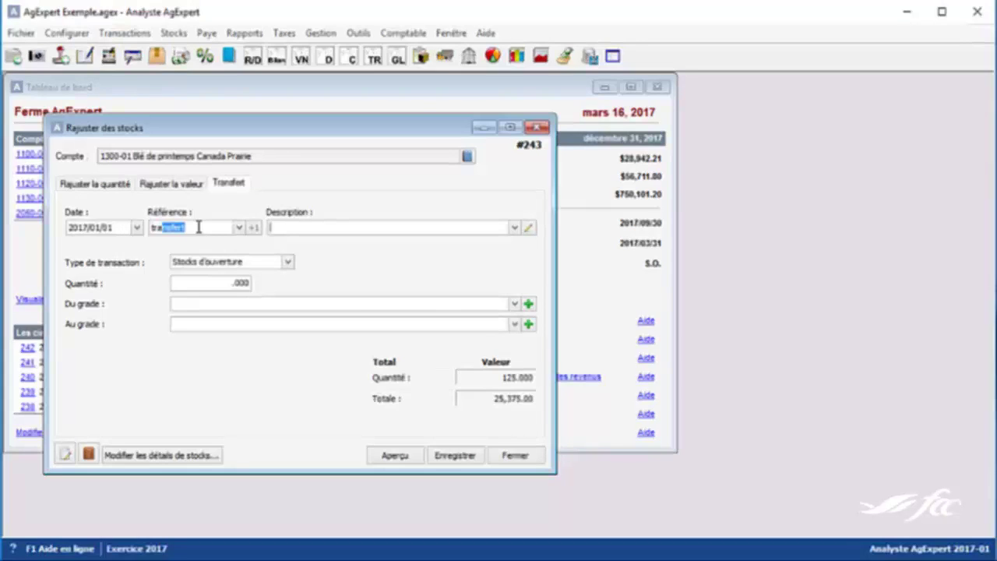
pyautogui.write('nsfert')
pyautogui.press('Tab')
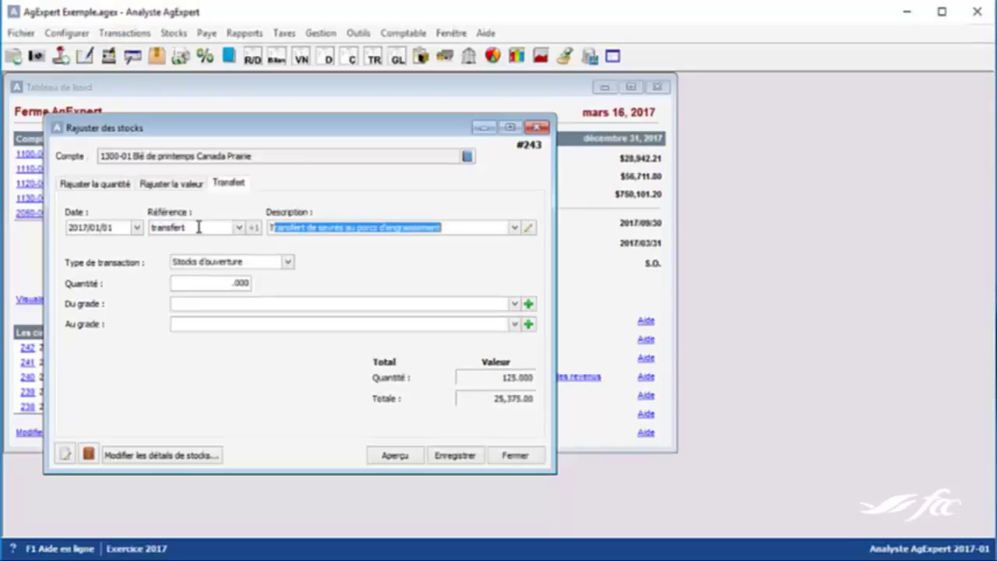
pyautogui.write('Transfert')
pyautogui.press('Tab')
pyautogui.press('Tab')
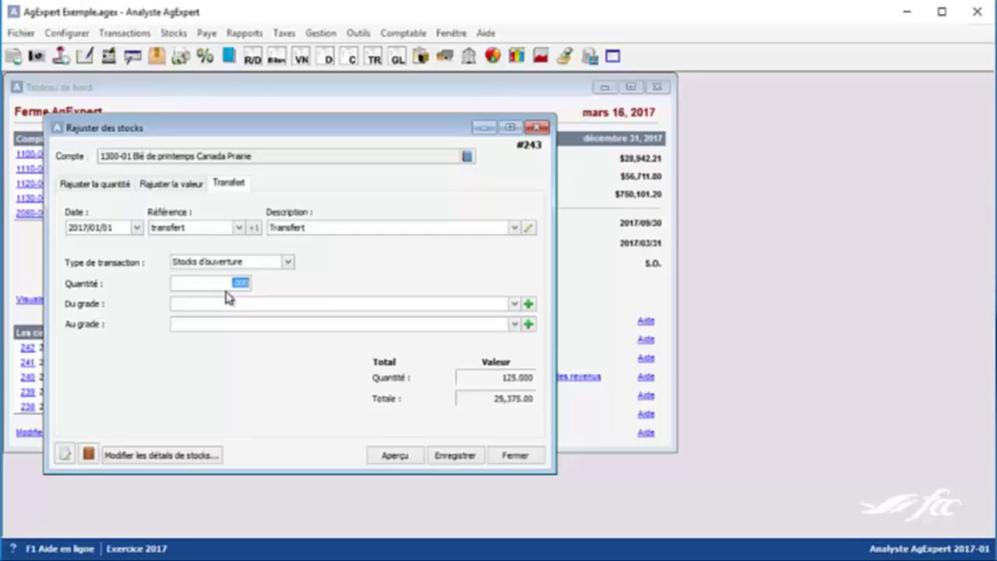
# Transfer a quantity of 124 from grade "Blé, CWAD, CCB, de semences controlee" to "Blé, CWAD, CCB, No 1" and save it
pyautogui.write('124')
pyautogui.click(244, 305)
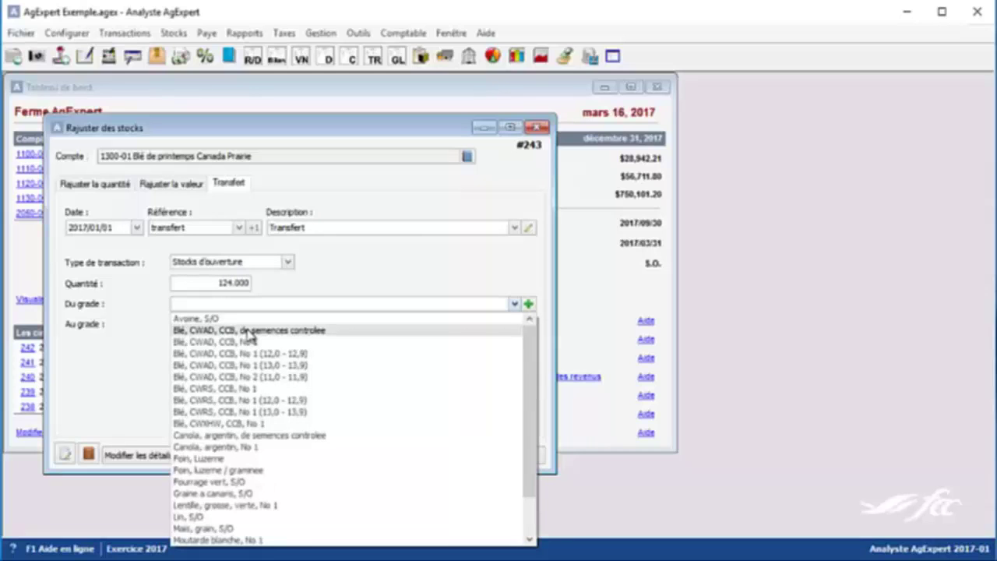
pyautogui.click(249, 331)
pyautogui.click(251, 324)
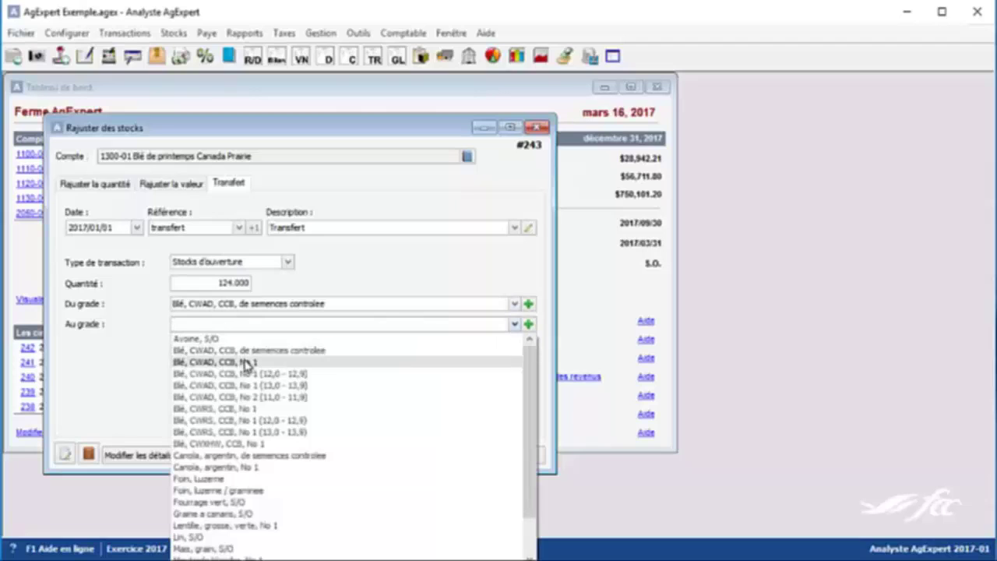
pyautogui.click(247, 363)
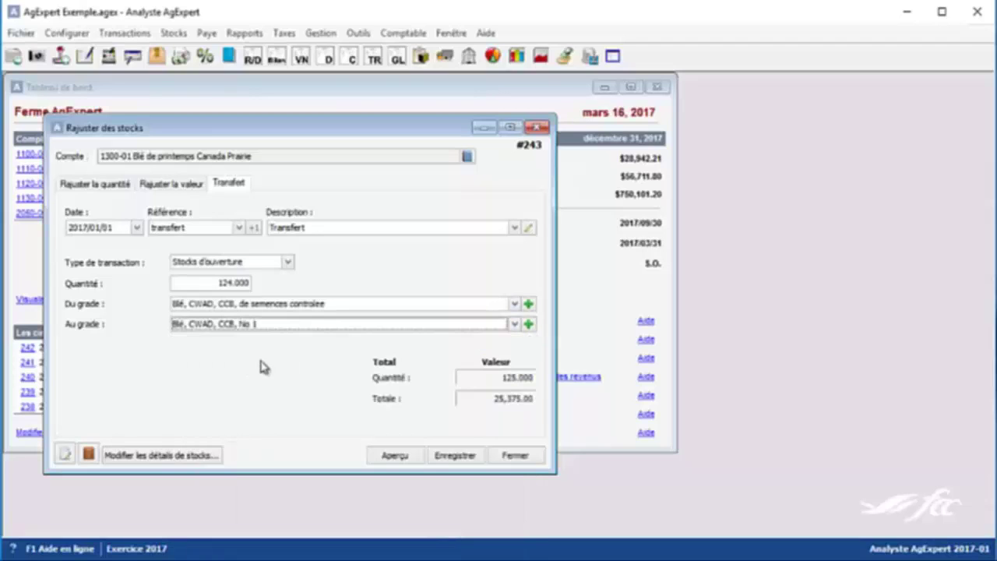
pyautogui.click(455, 459)
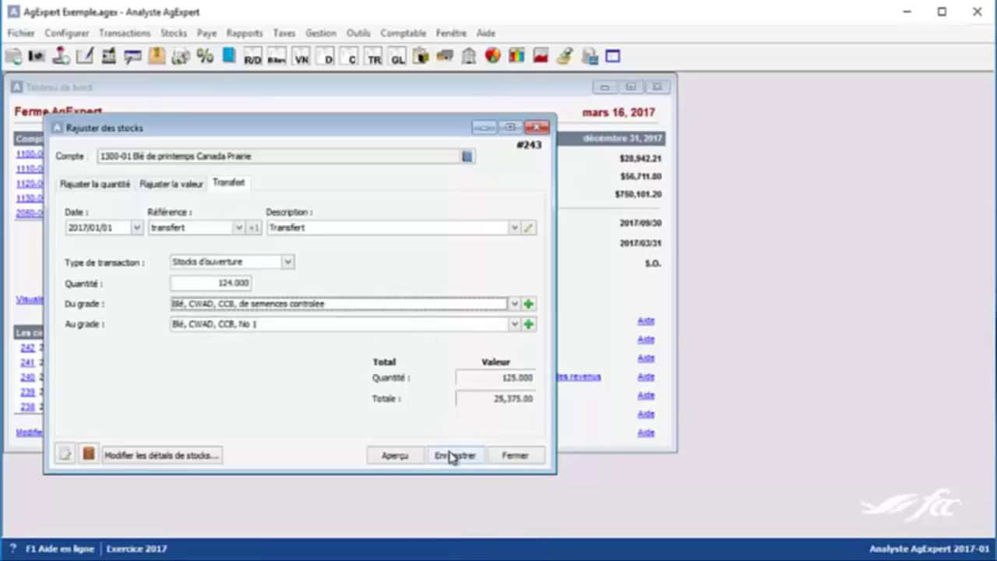
pyautogui.click(453, 456)
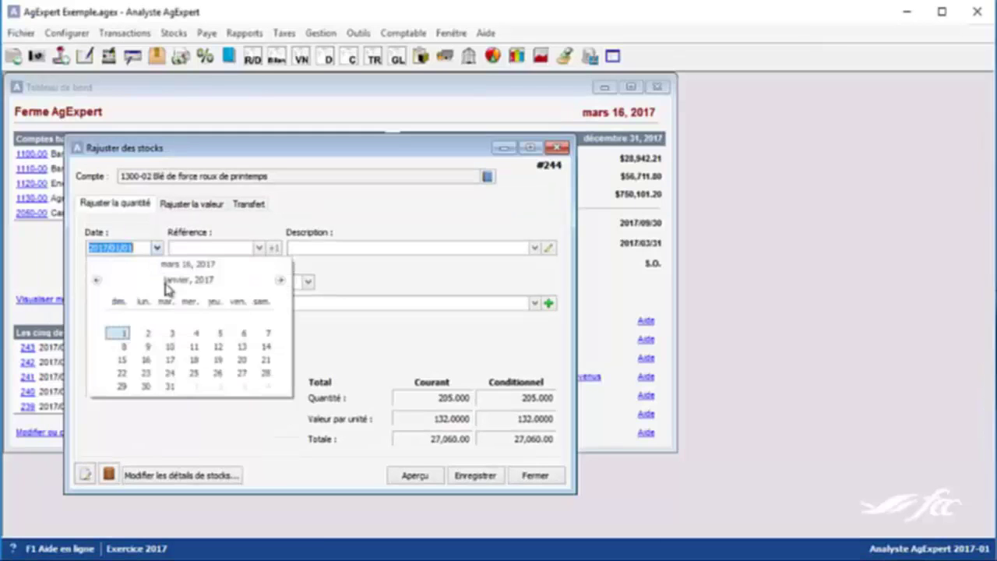
# Date the quantity adjustment for 1300-02 Blé de force roux de printemps 2017/01/20, with reference "Rajuster" and description "Rajuster la valeur"
pyautogui.click(237, 359)
pyautogui.click(198, 248)
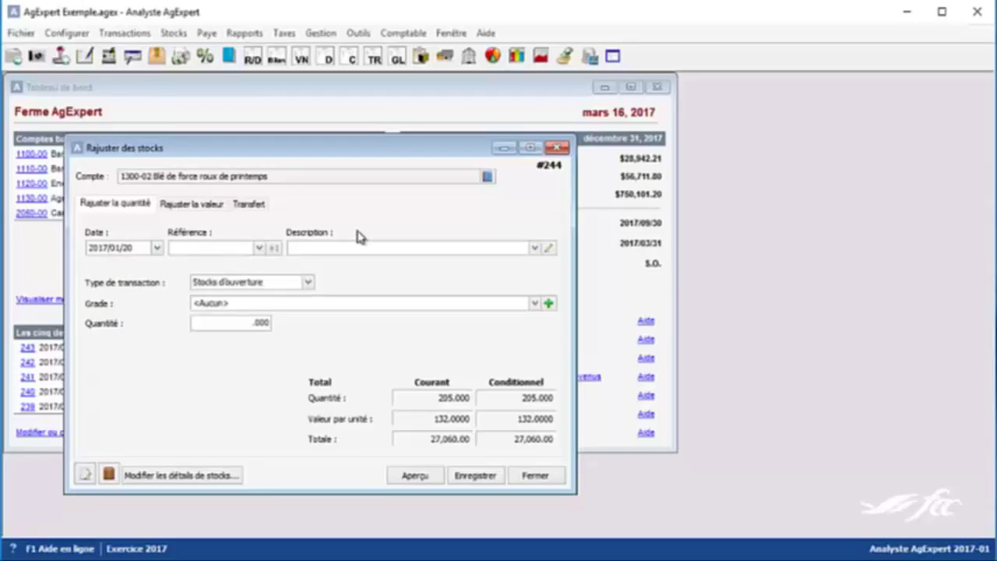
pyautogui.write('Raj')
pyautogui.press('Tab')
pyautogui.write('Rajuster')
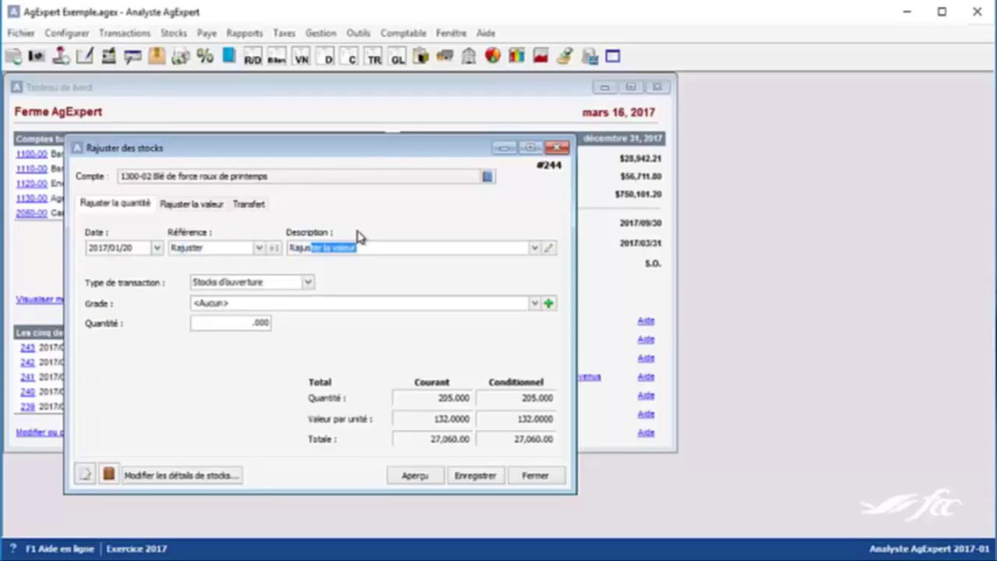
pyautogui.press('Tab')
pyautogui.press('Tab')
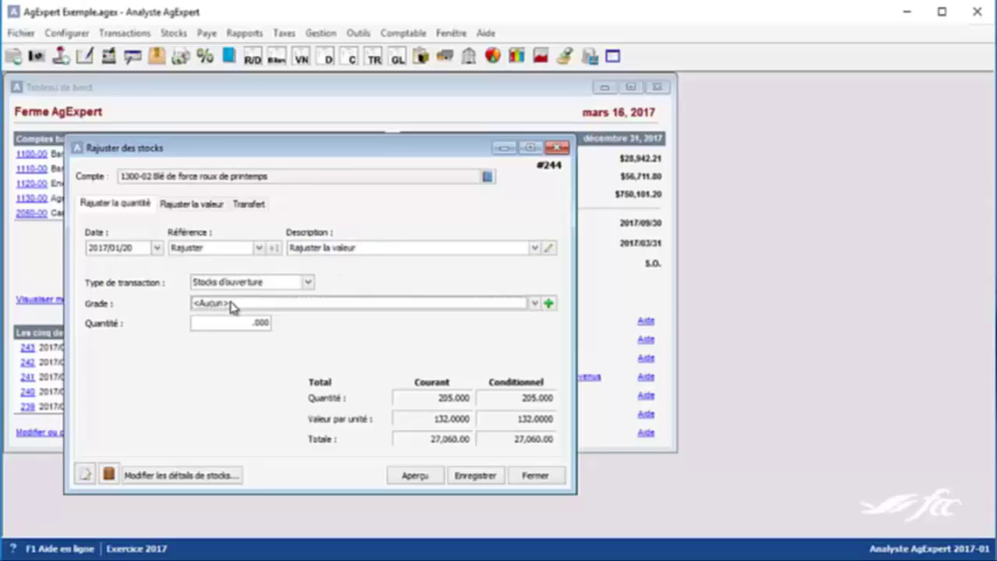
# Set the grade to "Blé, CWAD, CCB, de semences controlee" and the quantity to -10, and save the adjustment
pyautogui.click(233, 308)
pyautogui.click(250, 341)
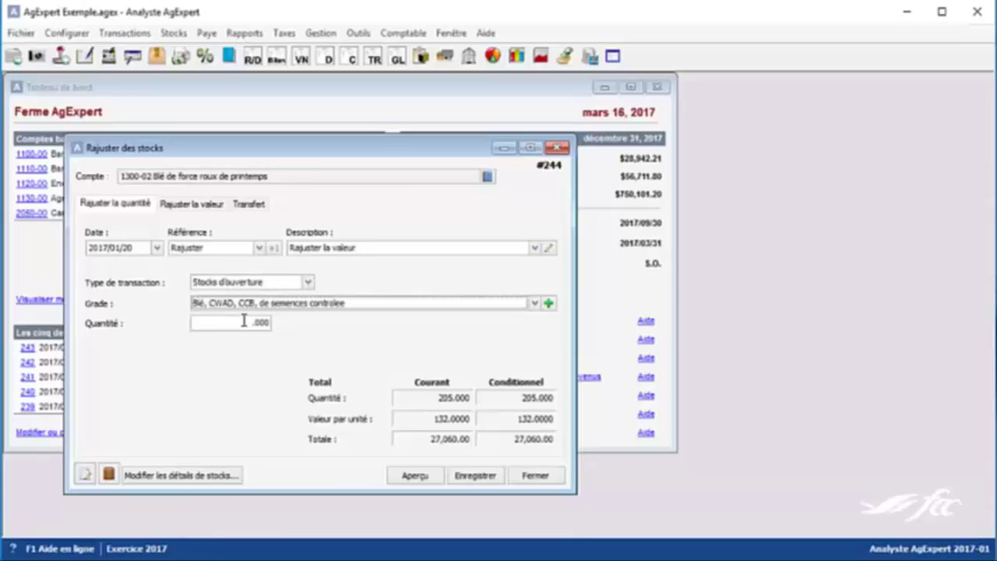
pyautogui.click(244, 320)
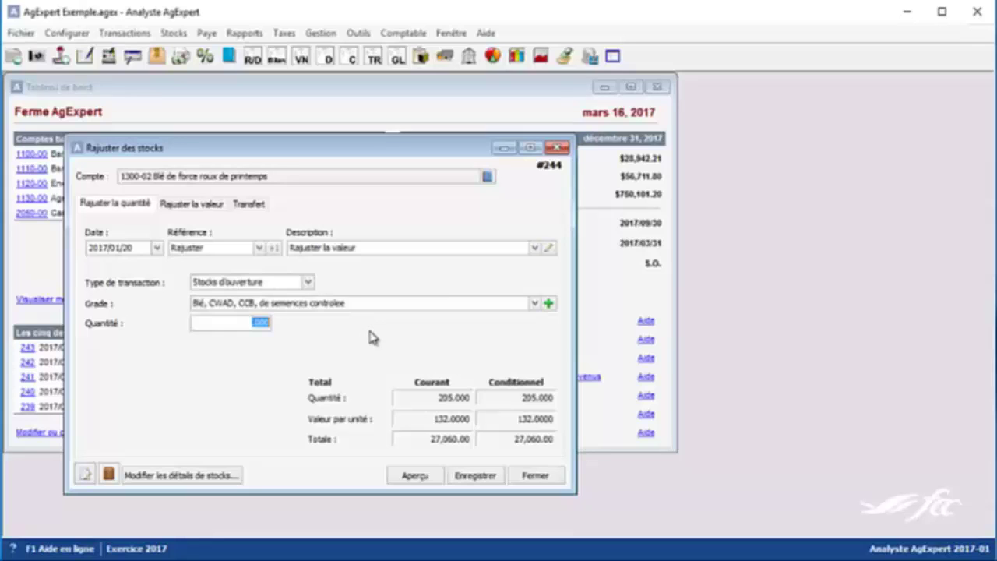
pyautogui.press('BackSpace')
pyautogui.write('-10')
pyautogui.click(471, 475)
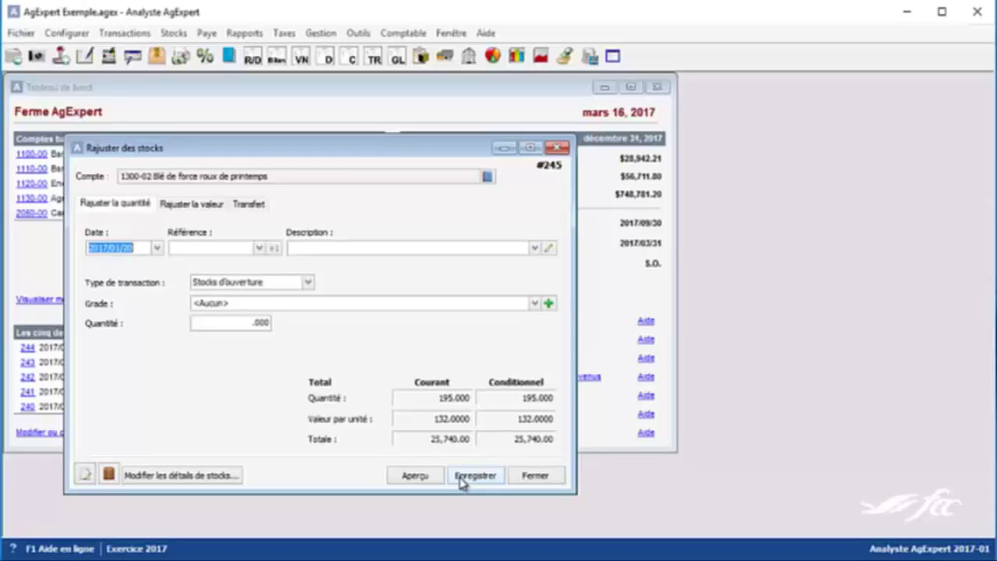
# Start a value adjustment for Blé de force roux de printemps dated 2017/01/31, with "Rajuster la valeur" as reference and description
pyautogui.click(187, 207)
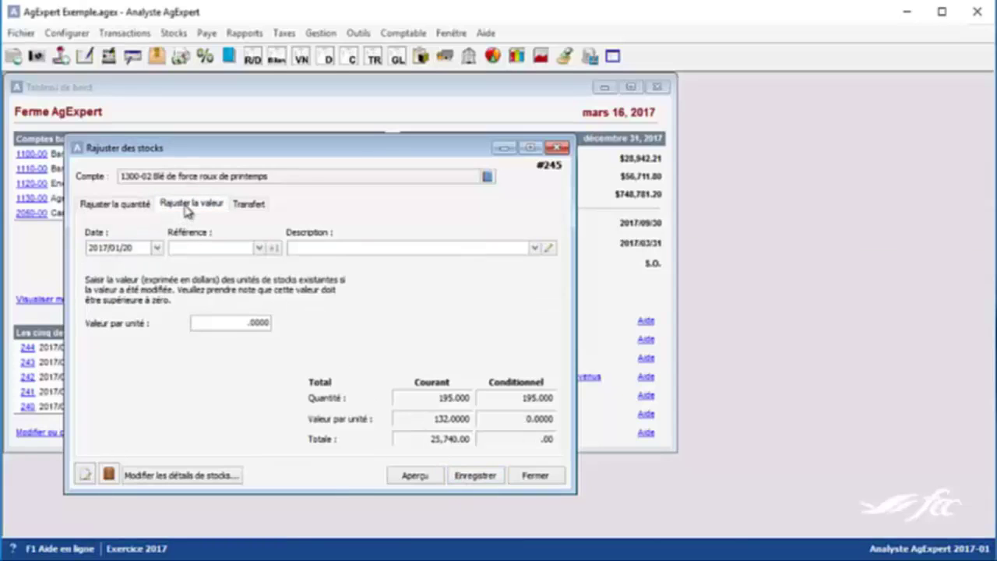
pyautogui.click(196, 248)
pyautogui.click(156, 247)
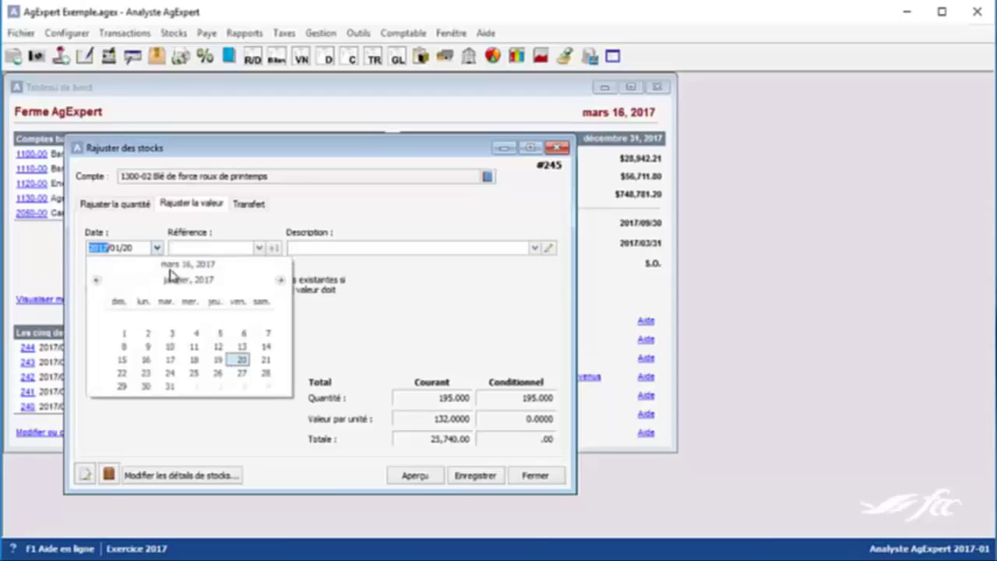
pyautogui.click(171, 386)
pyautogui.click(196, 248)
pyautogui.write('Rajuster')
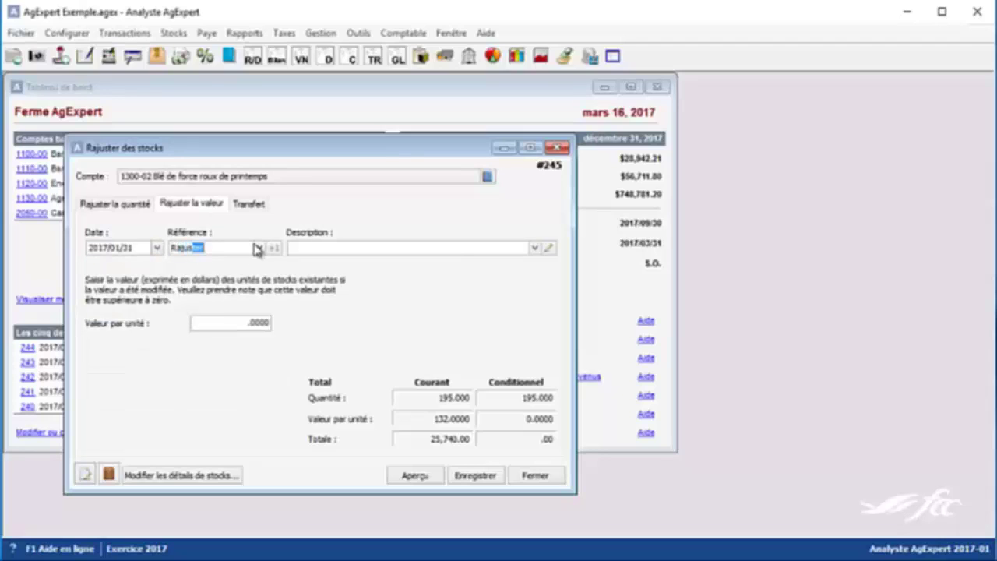
pyautogui.write(' la valeur')
pyautogui.press('Tab')
pyautogui.press('Tab')
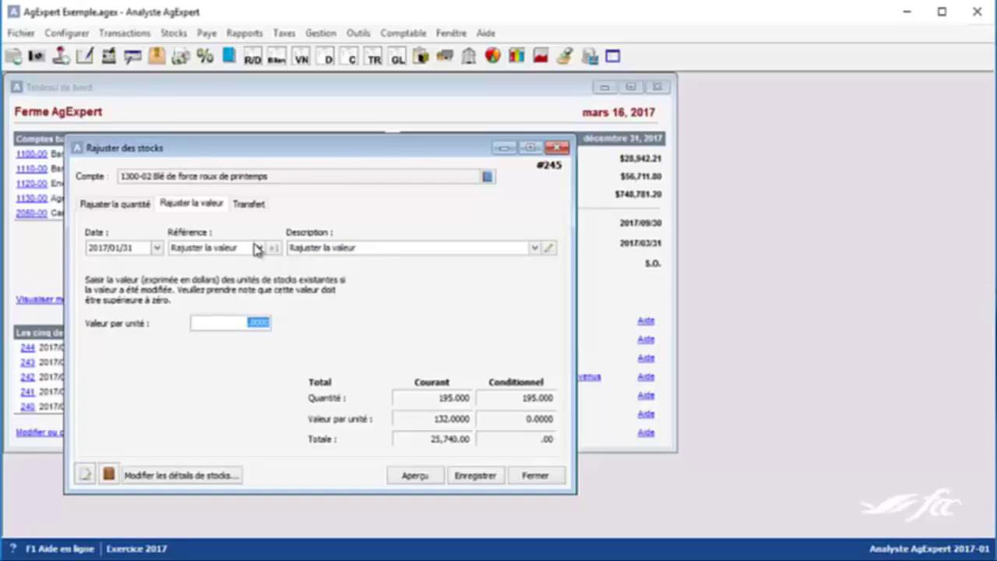
# Set the value per unit to 200 and save the value adjustment
pyautogui.write('200')
pyautogui.press('Tab')
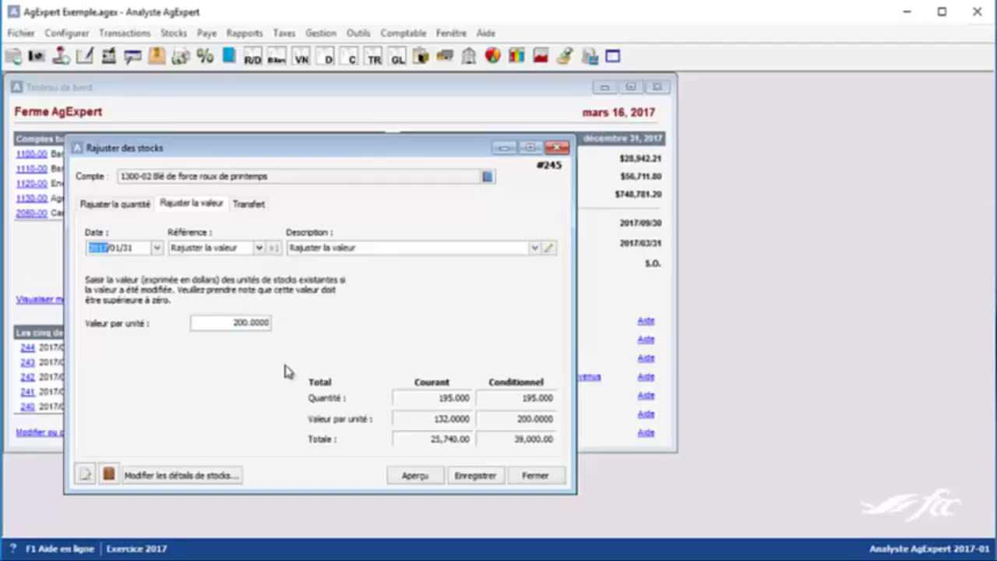
pyautogui.click(499, 476)
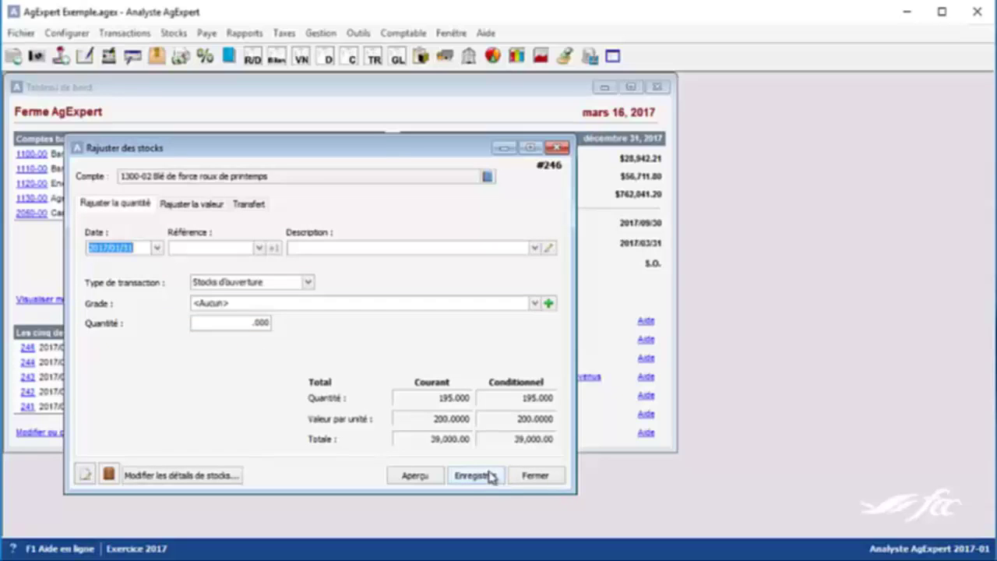
# Open the transfer form for Blé de force roux de printemps
pyautogui.click(249, 206)
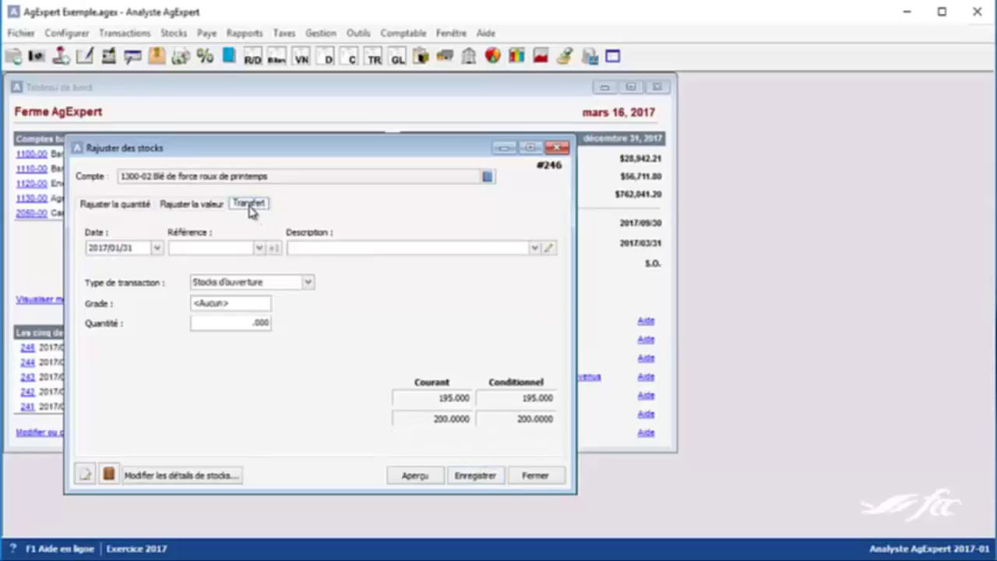